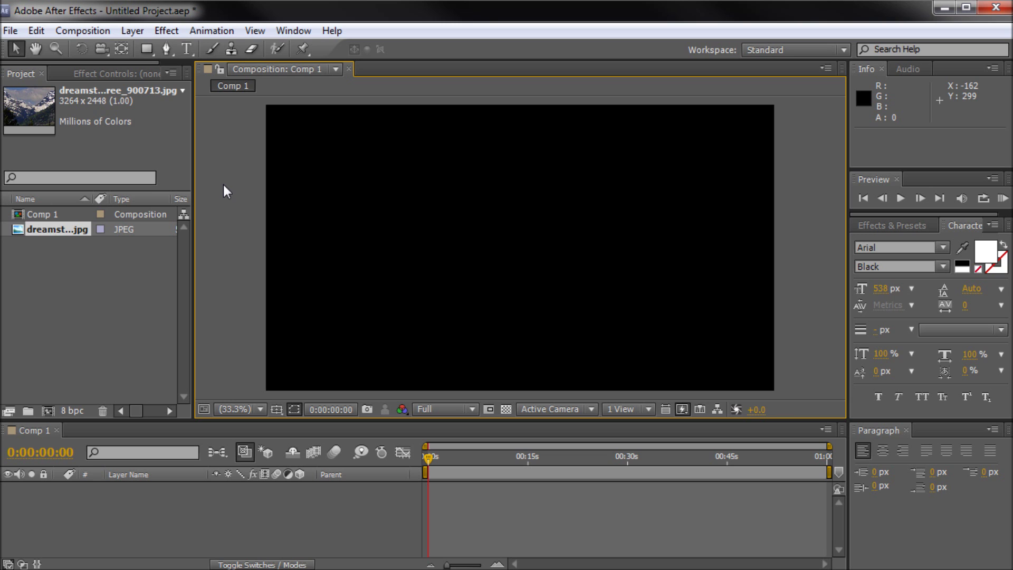
# - Add the mountain photo to Comp 1, scale it to about 75%, and set viewer zoom to Fit
pyautogui.moveTo(71, 230); pyautogui.dragTo(563, 209)
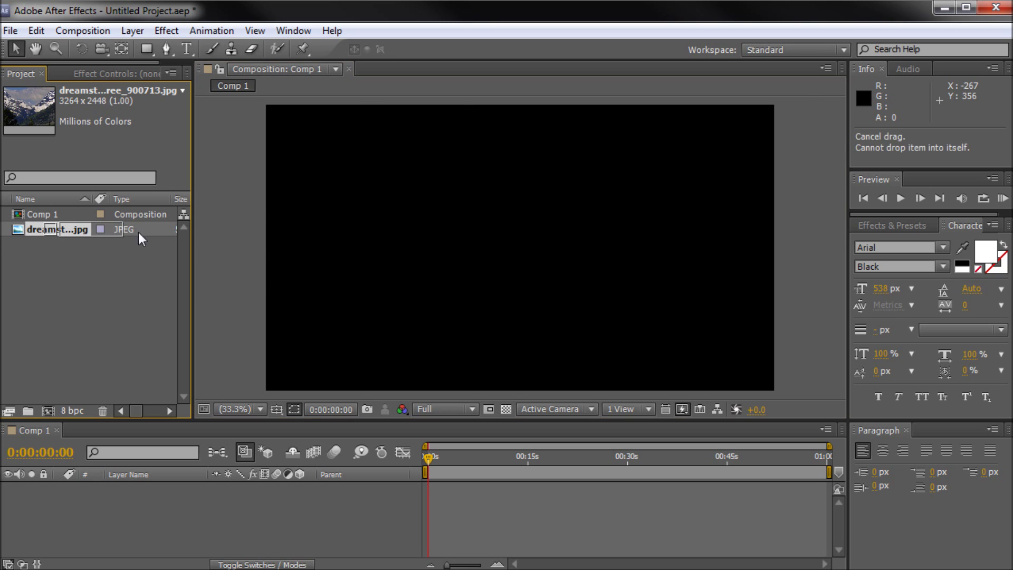
pyautogui.scroll(-2, 562, 203)
pyautogui.scroll(-2, 579, 192)
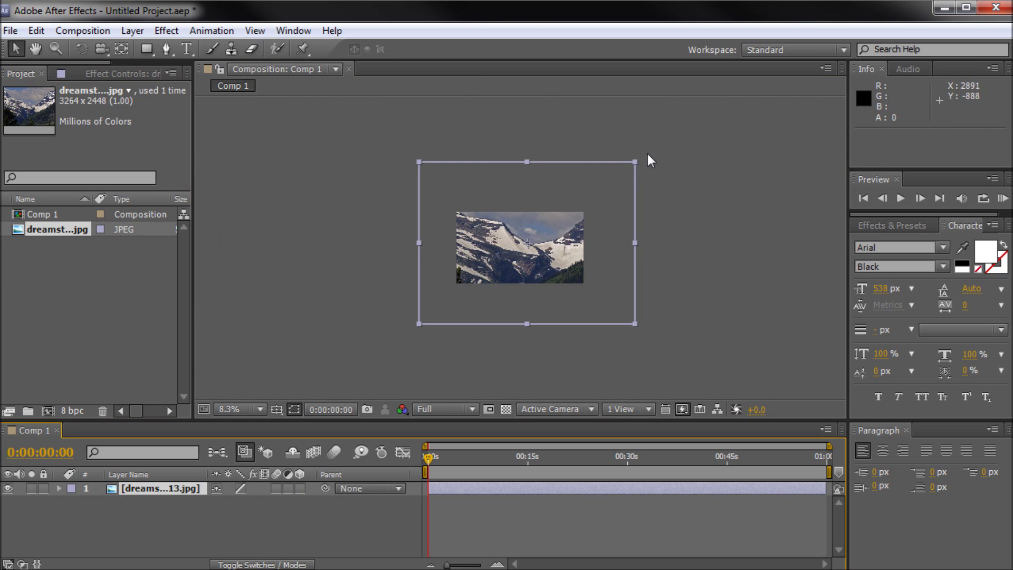
pyautogui.moveTo(636, 159); pyautogui.dragTo(566, 223)
pyautogui.click(262, 410)
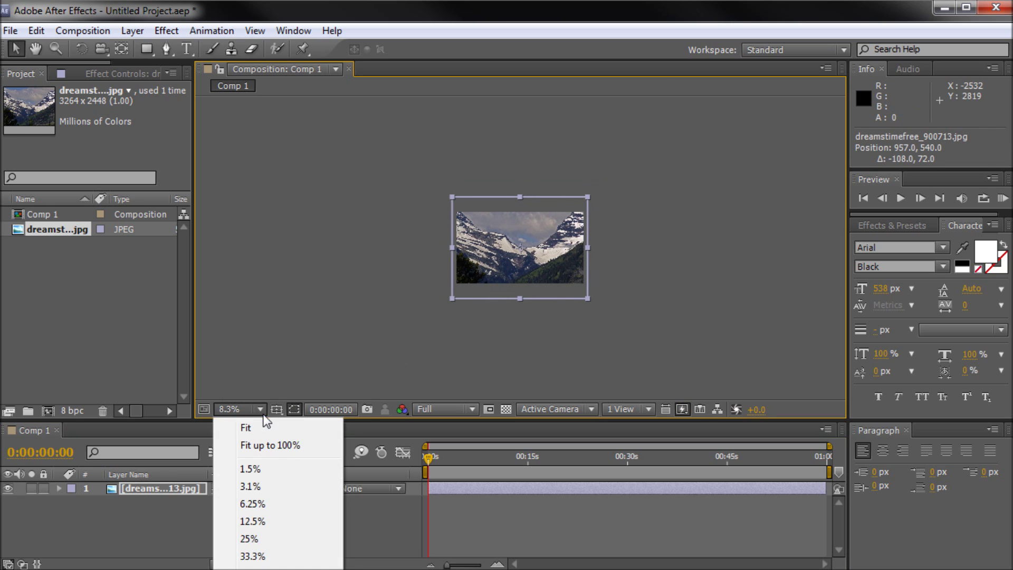
pyautogui.click(269, 430)
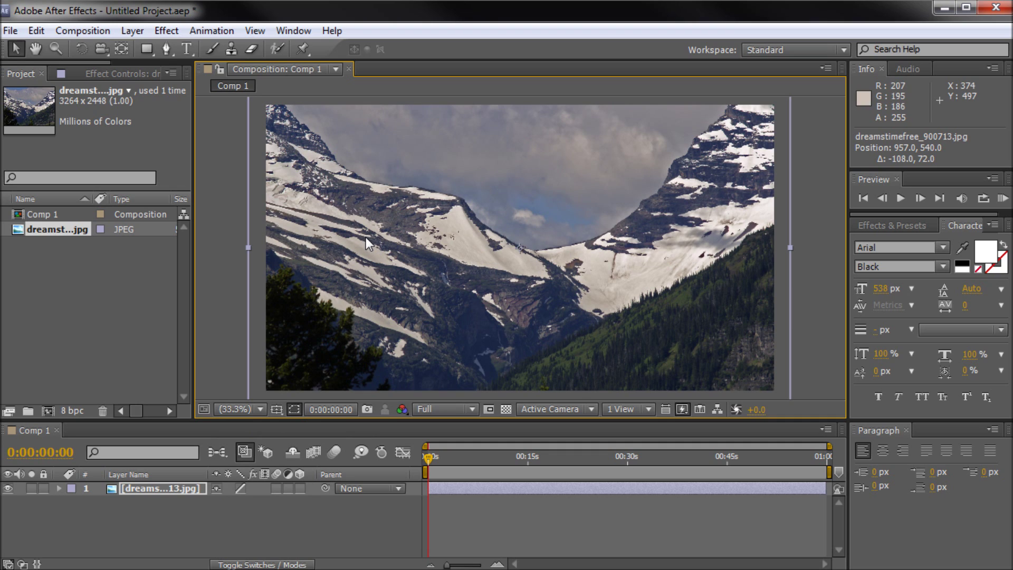
# - Create a white 'TEXT' type layer and move it down and left over the photo
pyautogui.click(180, 54)
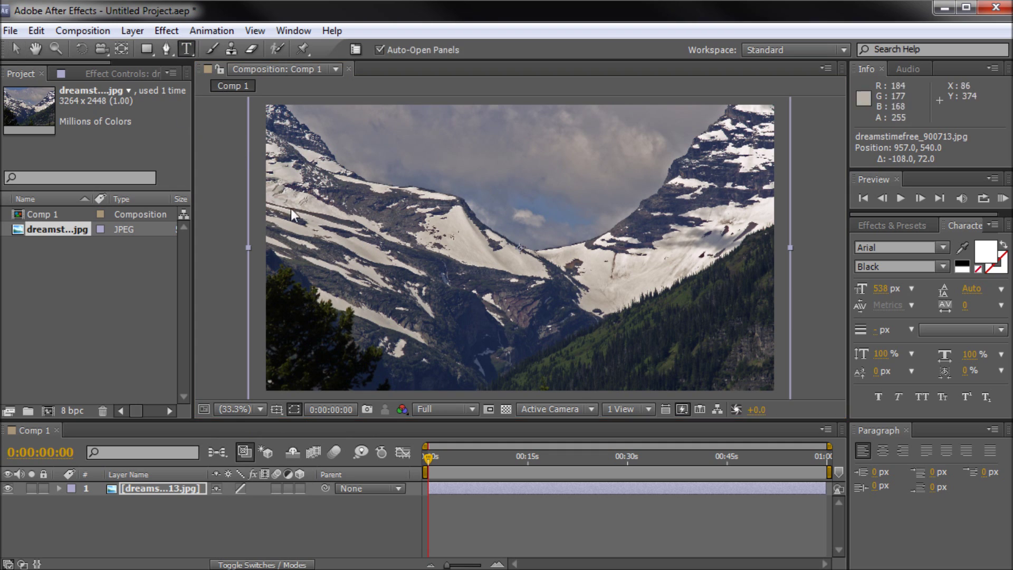
pyautogui.click(340, 253)
pyautogui.write('TEXT')
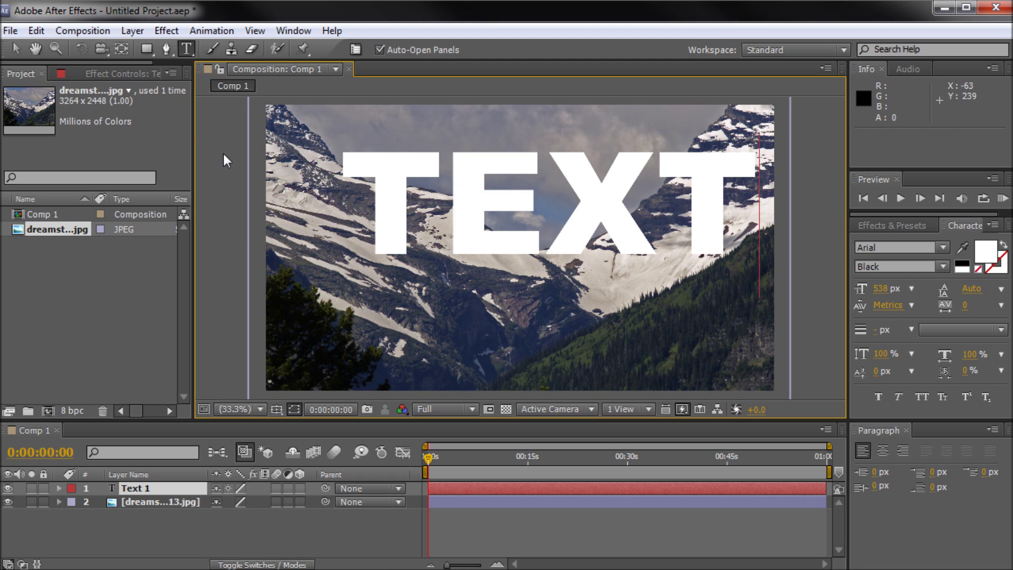
pyautogui.click(15, 49)
pyautogui.moveTo(459, 190)
pyautogui.mouseDown()
pyautogui.moveTo(455, 227)
pyautogui.moveTo(440, 226)
pyautogui.mouseUp()
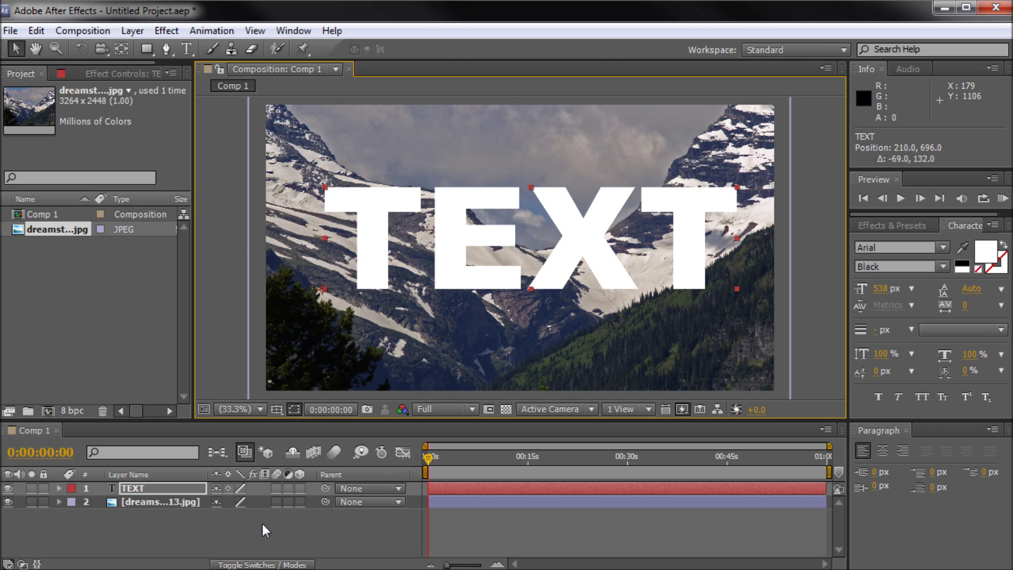
pyautogui.click(274, 566)
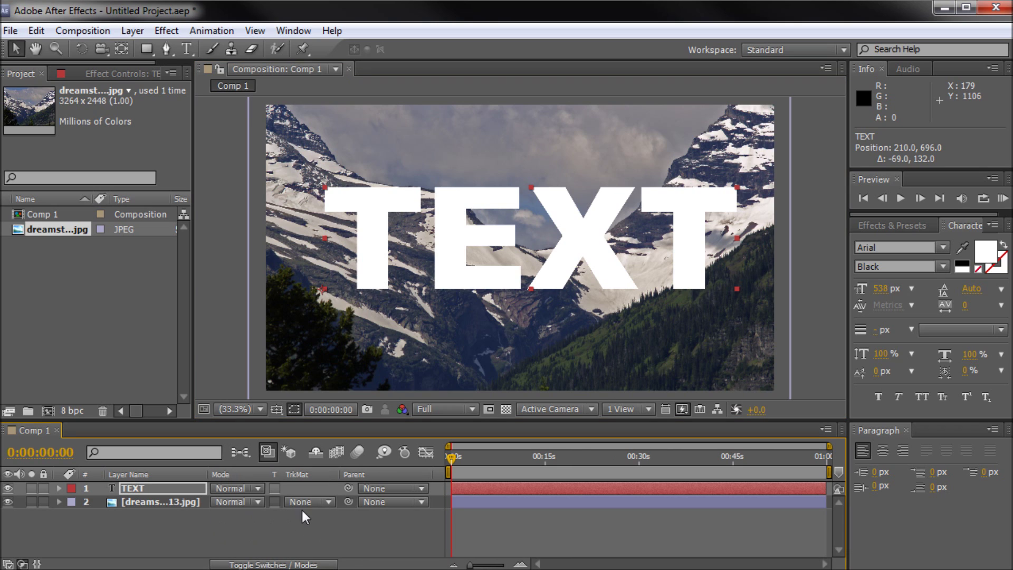
# - Set the mountain photo layer's track matte to Alpha Matte 'TEXT'
pyautogui.click(151, 504)
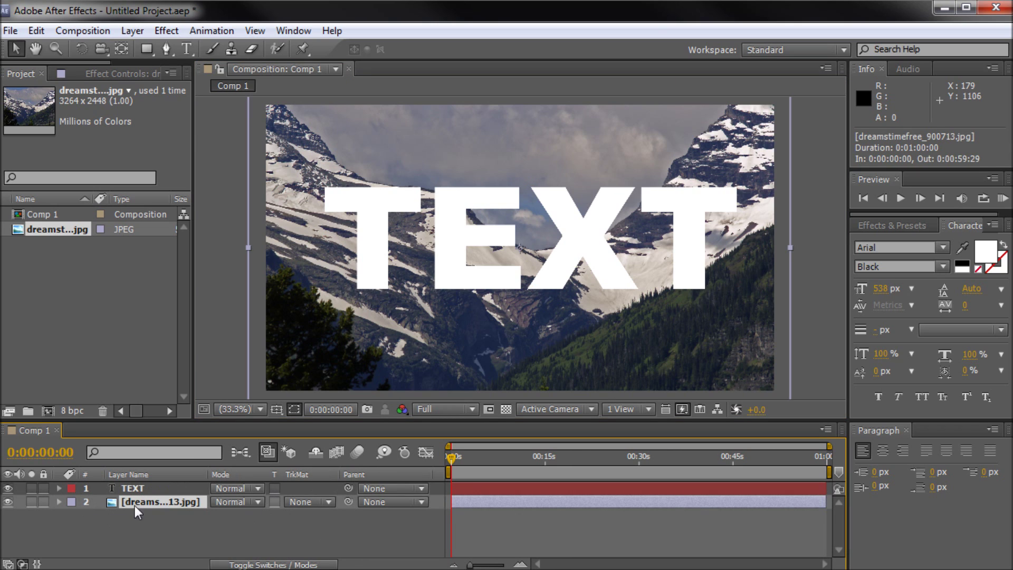
pyautogui.click(329, 504)
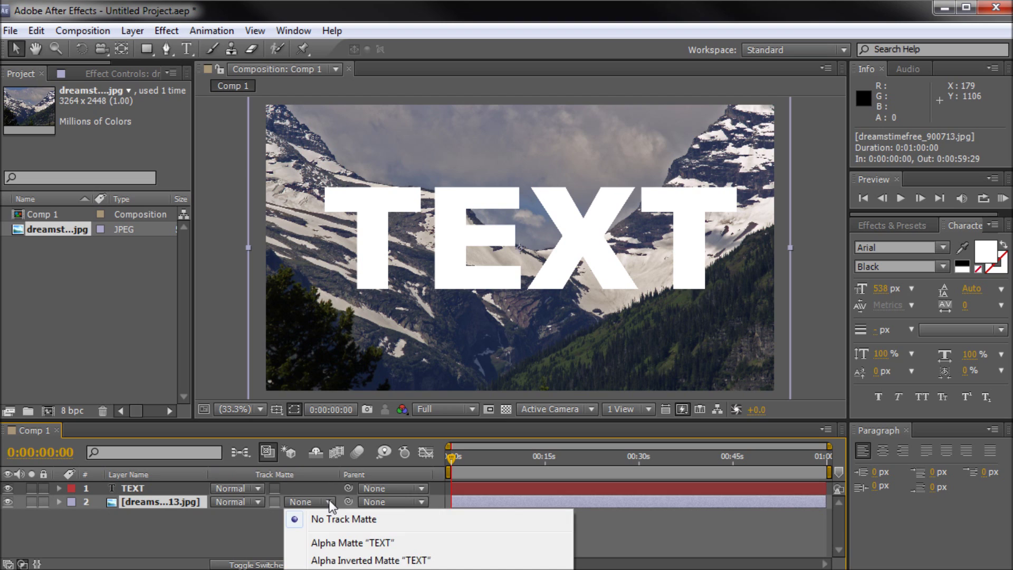
pyautogui.click(364, 543)
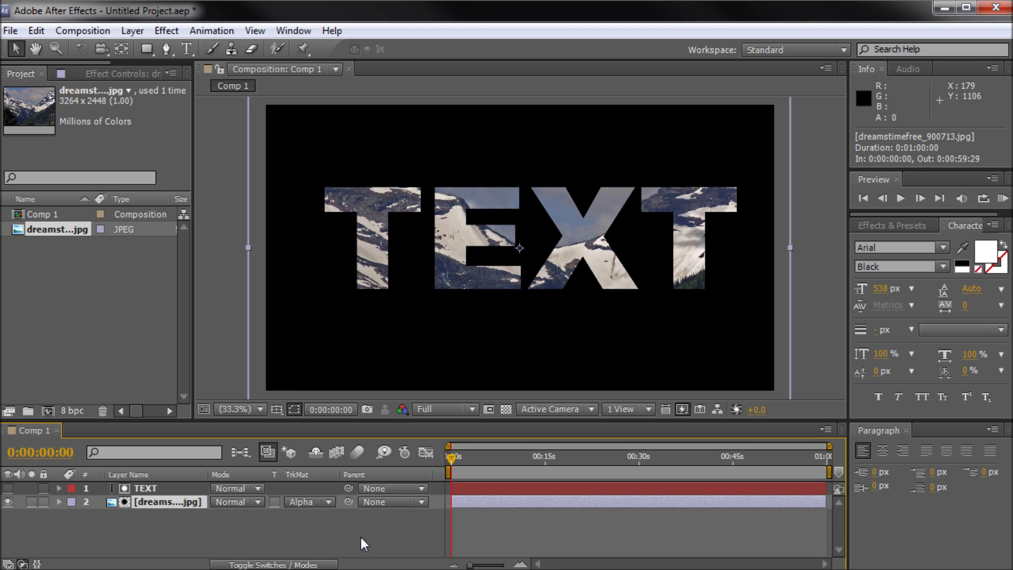